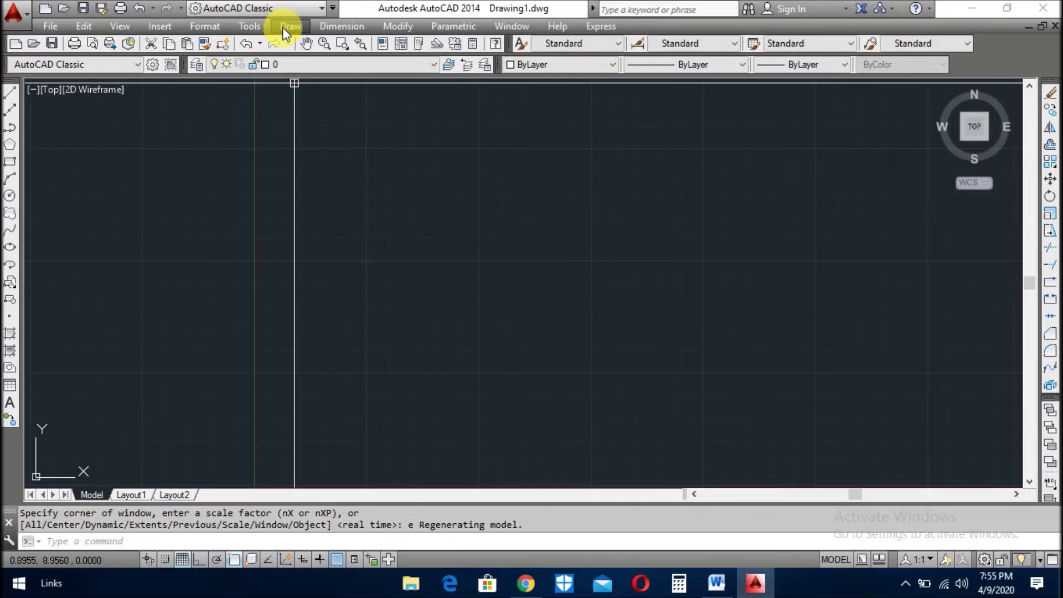
# Open and dismiss the Draw menu, then clear a stray selection window.
pyautogui.click(282, 28)
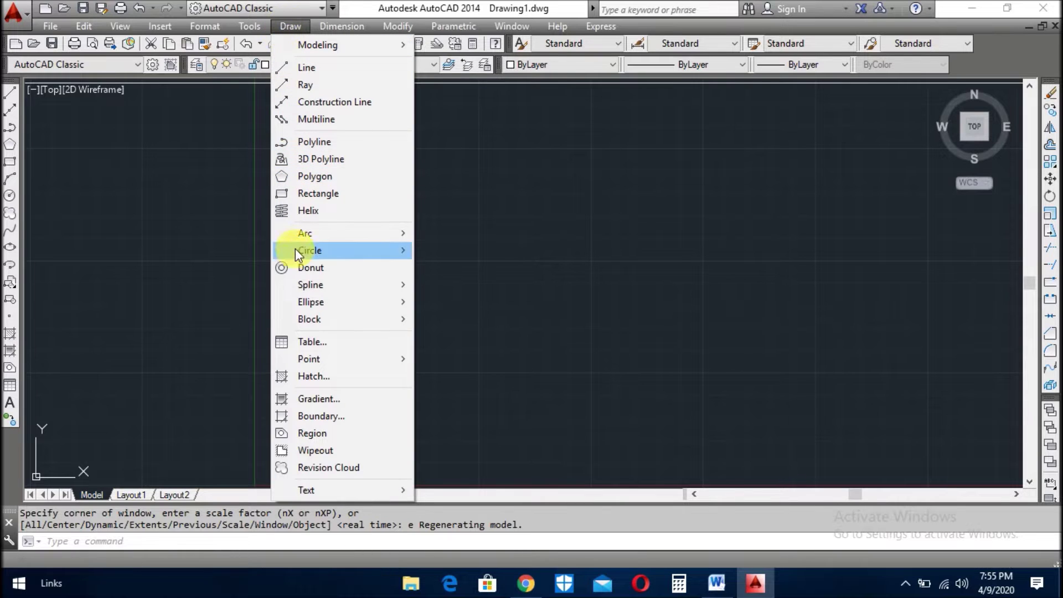
pyautogui.moveTo(309, 359)
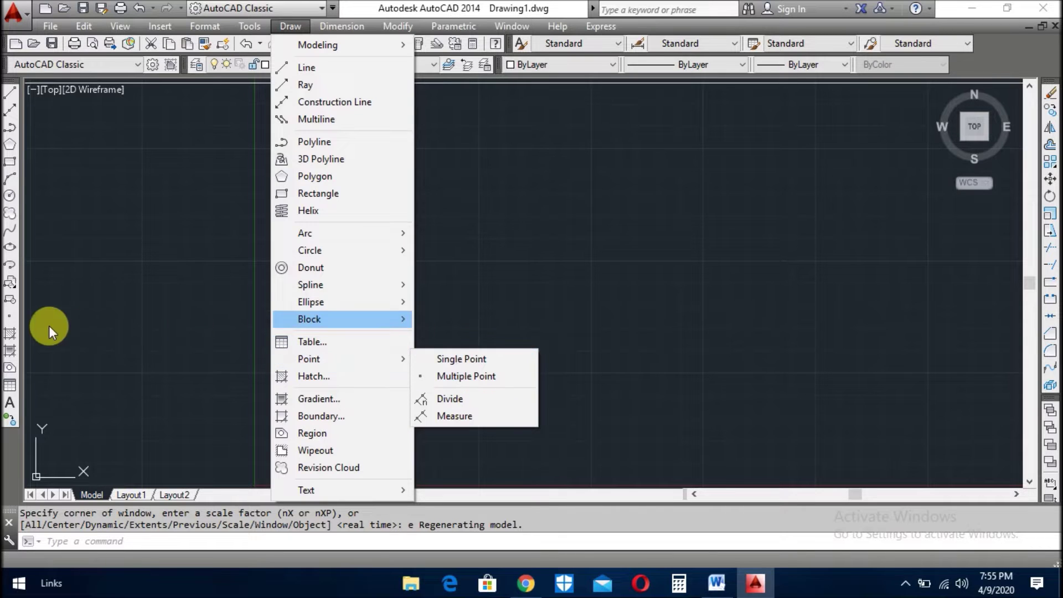
pyautogui.click(61, 317)
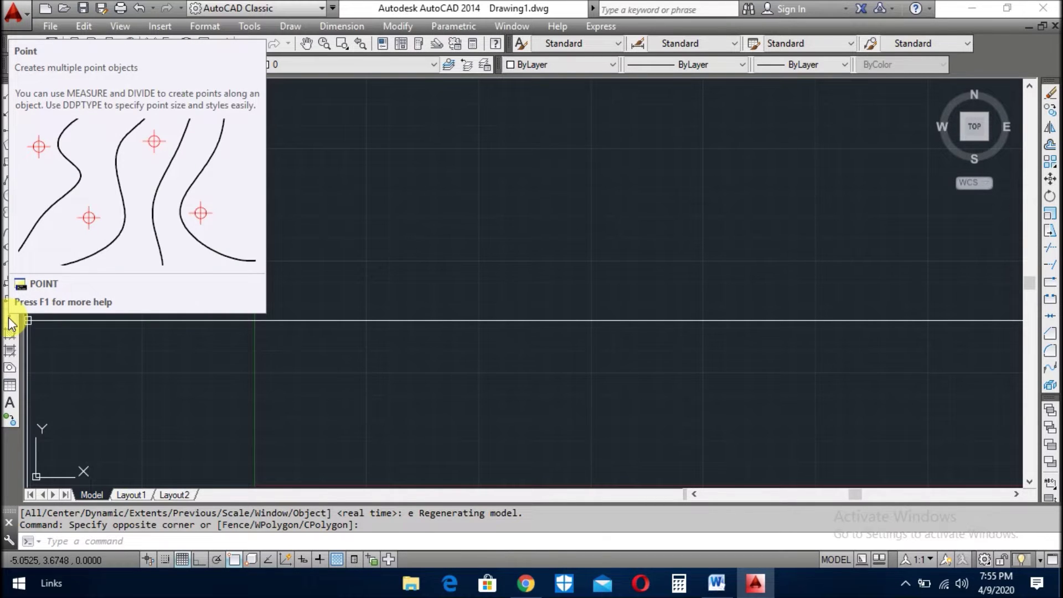
pyautogui.press('Escape')
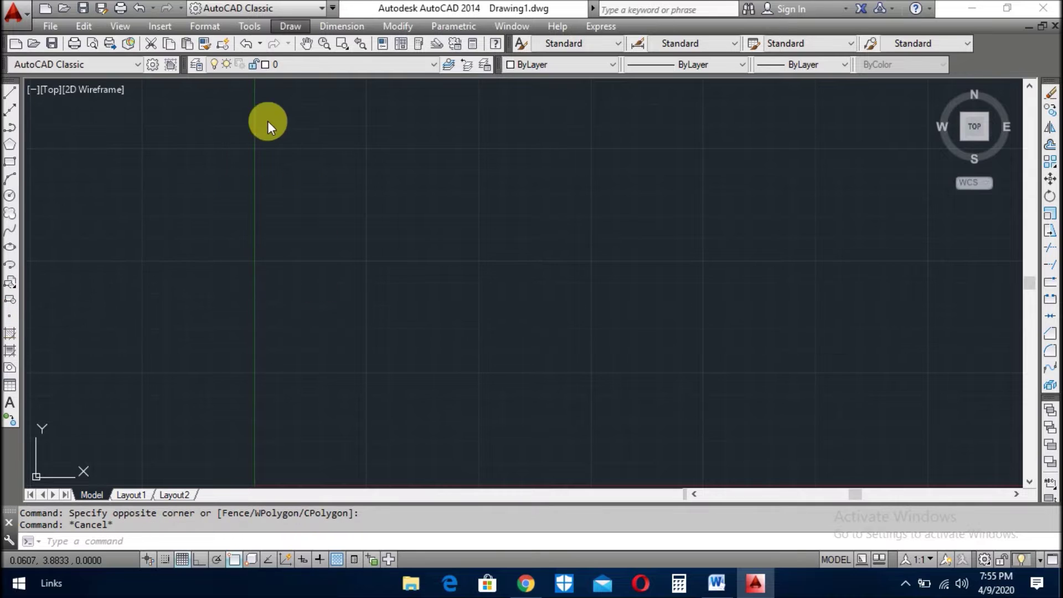
pyautogui.click(286, 174)
pyautogui.click(285, 308)
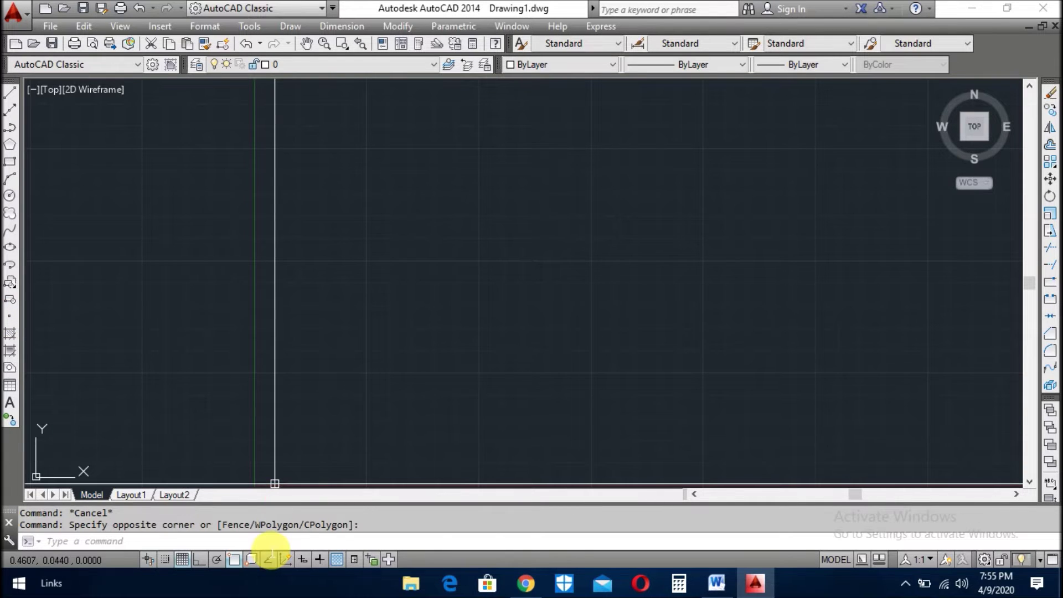
# Start the PO point command and cancel it, then start Single Point from Draw > Point.
pyautogui.write('po')
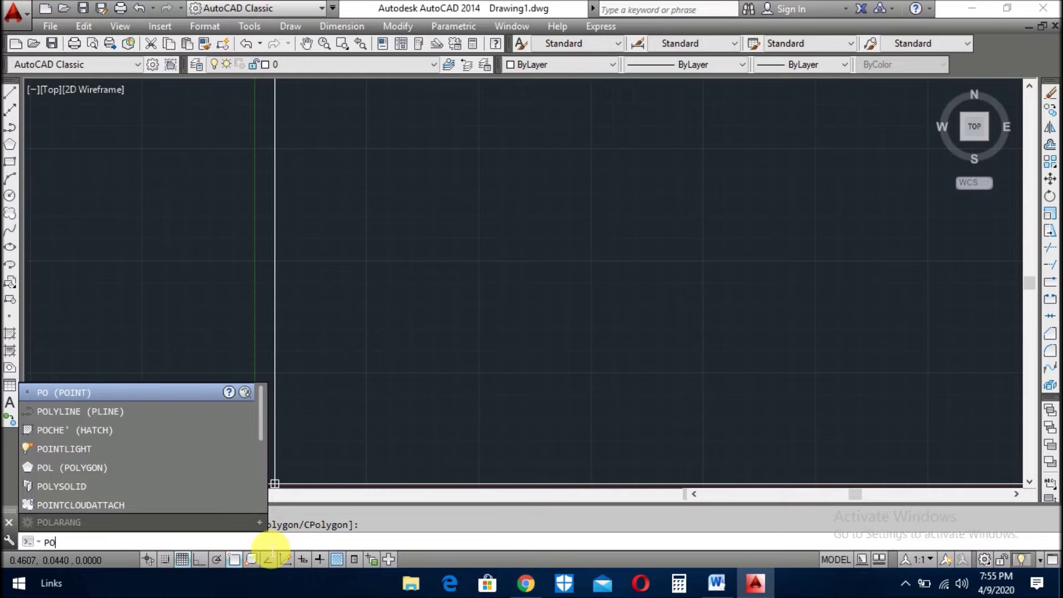
pyautogui.press('Return')
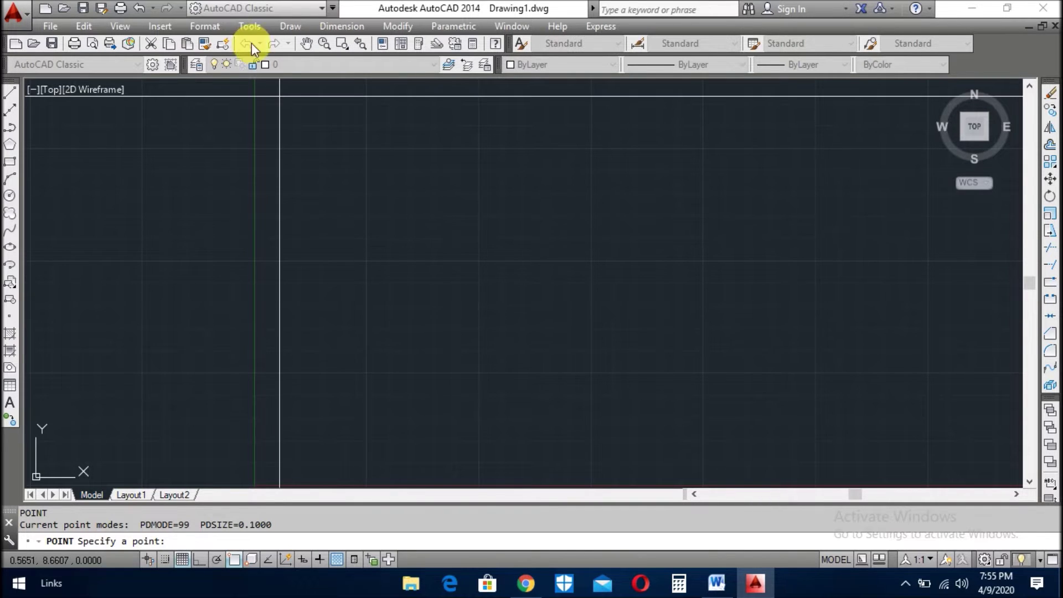
pyautogui.press('Escape')
pyautogui.click(288, 26)
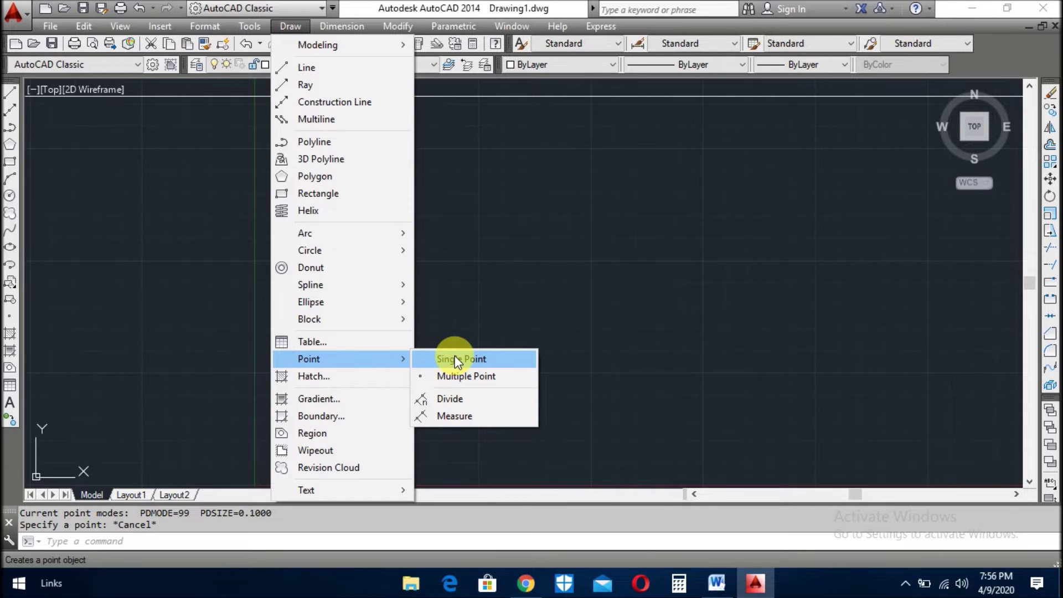
pyautogui.click(456, 360)
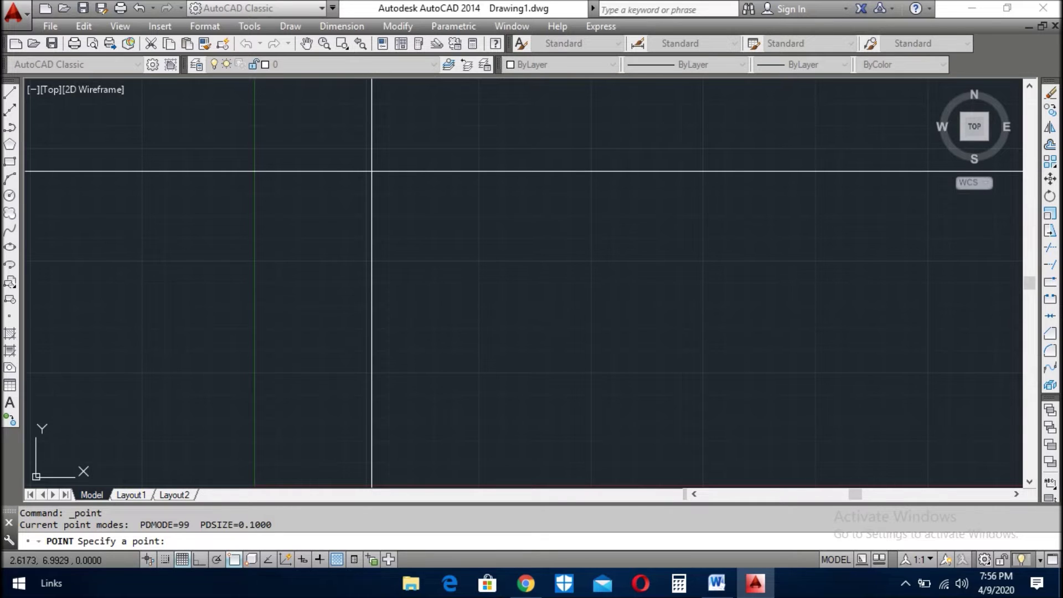
# Place one point in the empty drawing and zoom to inspect its crossed circle-in-square marker.
pyautogui.click(372, 171)
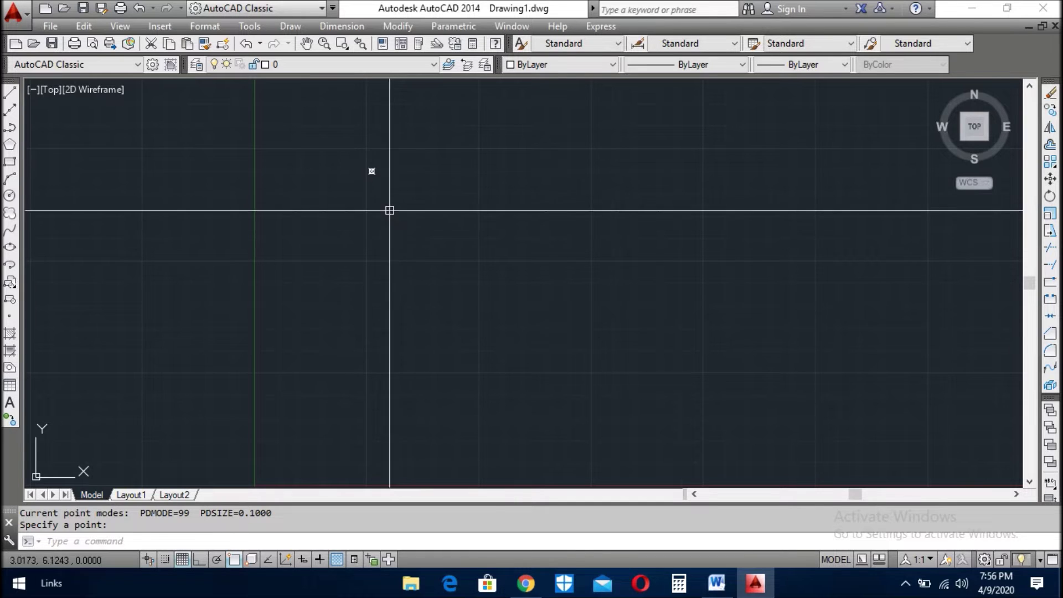
pyautogui.scroll(2, 365, 162)
pyautogui.scroll(5, 364, 162)
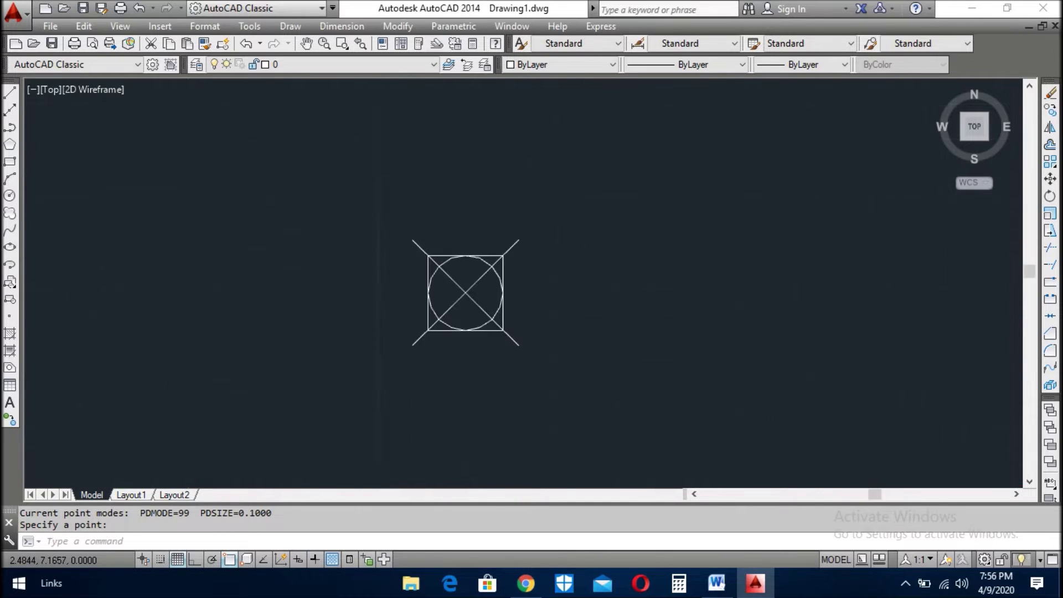
pyautogui.scroll(-4, 285, 269)
pyautogui.scroll(-3, 286, 268)
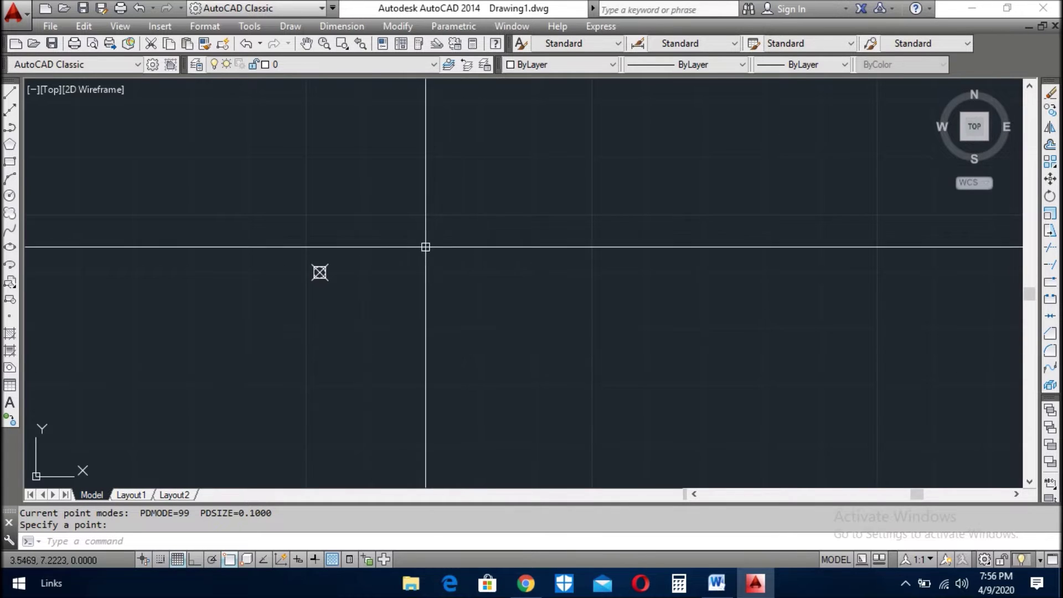
pyautogui.click(288, 27)
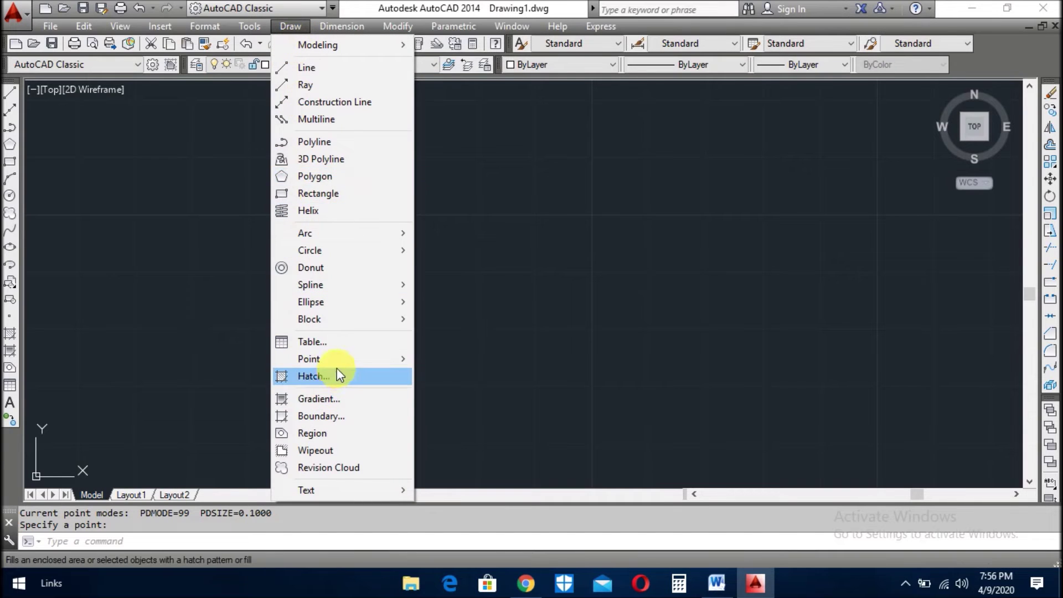
pyautogui.moveTo(341, 359)
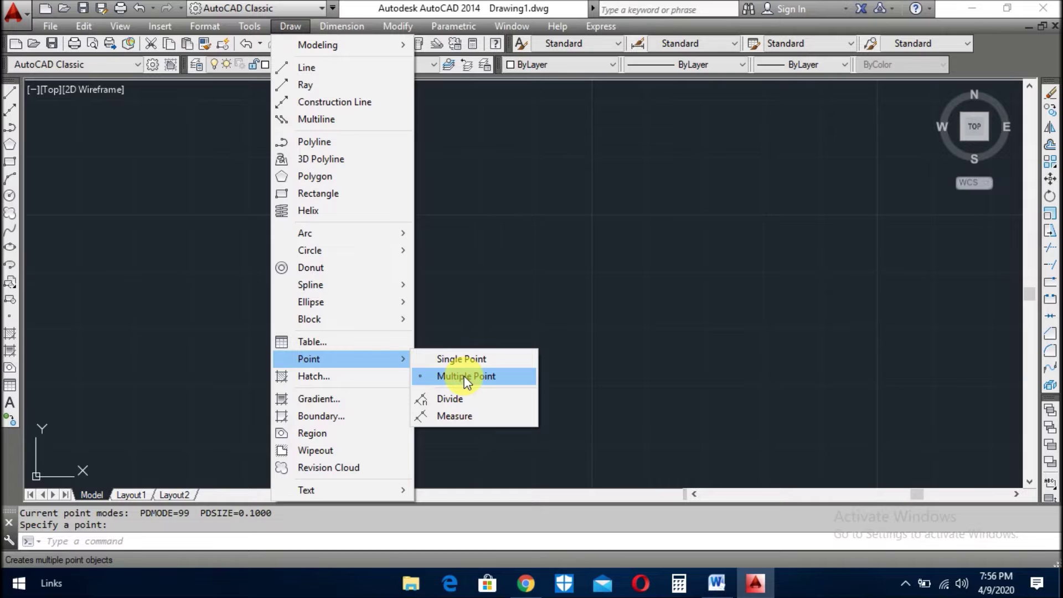
# Start Multiple Point and scatter points across the upper, right and middle areas.
pyautogui.click(467, 376)
pyautogui.scroll(-5, 226, 203)
pyautogui.click(267, 222)
pyautogui.click(290, 191)
pyautogui.click(365, 169)
pyautogui.click(453, 166)
pyautogui.click(499, 186)
pyautogui.click(509, 212)
pyautogui.click(511, 245)
pyautogui.click(481, 250)
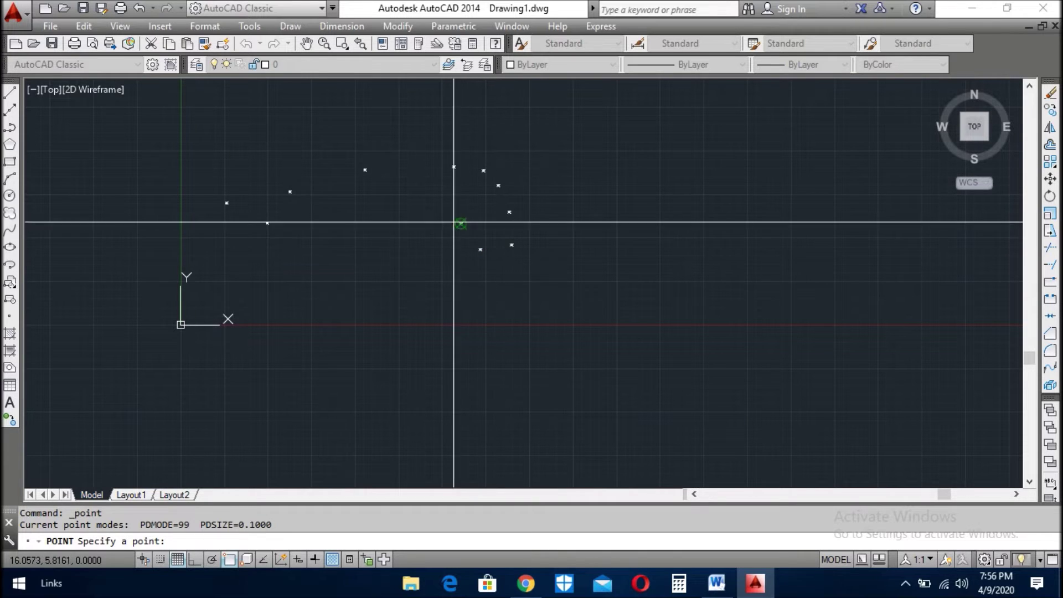
pyautogui.click(437, 220)
pyautogui.click(414, 245)
# Add more points around the origin and left side, then end the point command.
pyautogui.click(390, 277)
pyautogui.click(351, 302)
pyautogui.click(323, 283)
pyautogui.click(288, 305)
pyautogui.click(295, 329)
pyautogui.click(281, 352)
pyautogui.click(227, 353)
pyautogui.click(219, 316)
pyautogui.click(242, 298)
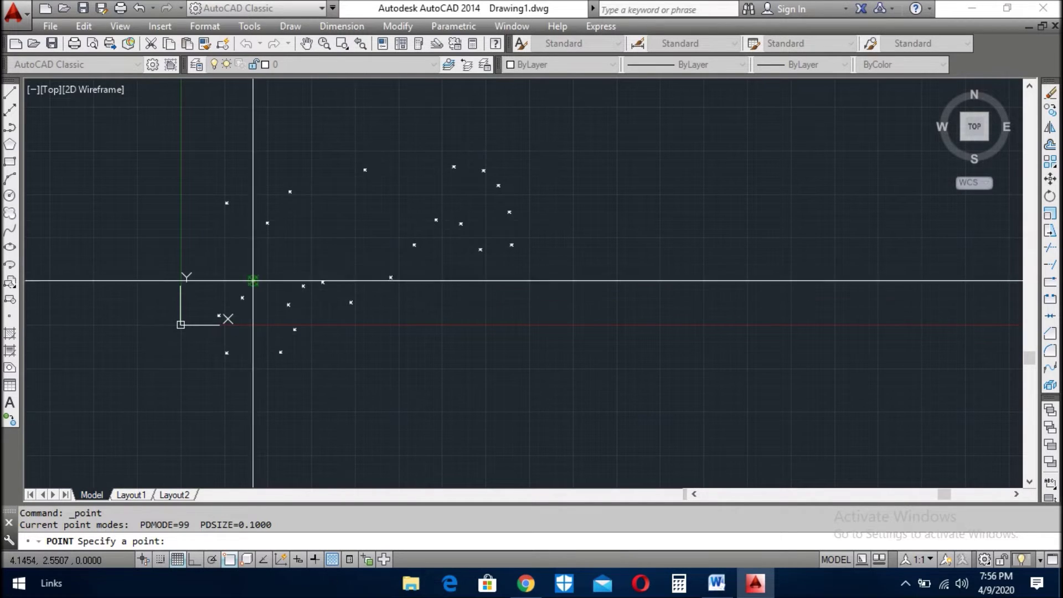
pyautogui.click(253, 281)
pyautogui.click(234, 257)
pyautogui.click(206, 233)
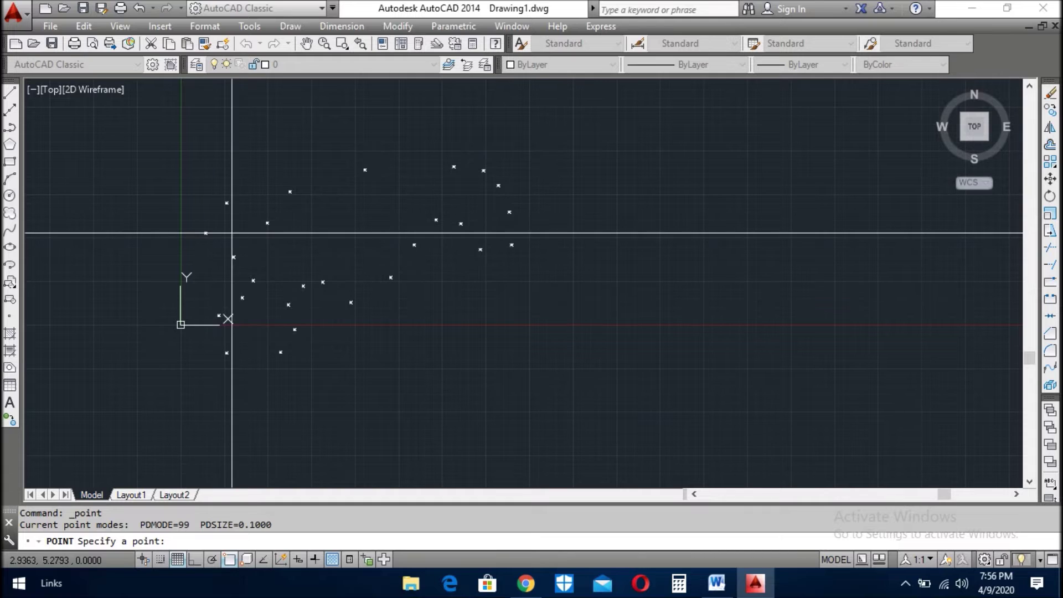
pyautogui.press('Escape')
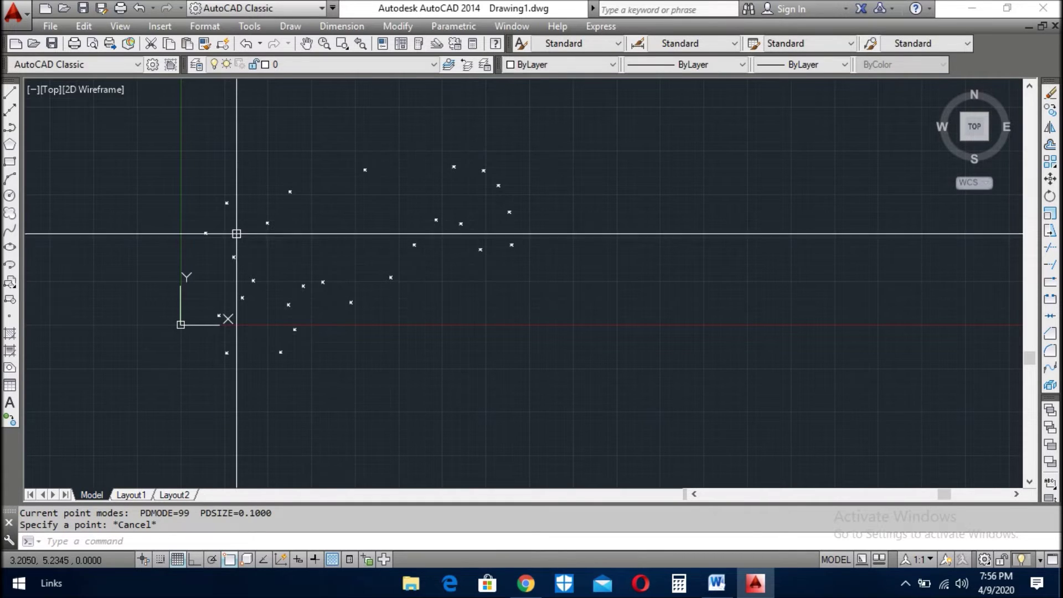
# Zoom to extents with Z, E so every scattered point fills the view.
pyautogui.write('z')
pyautogui.press('Return')
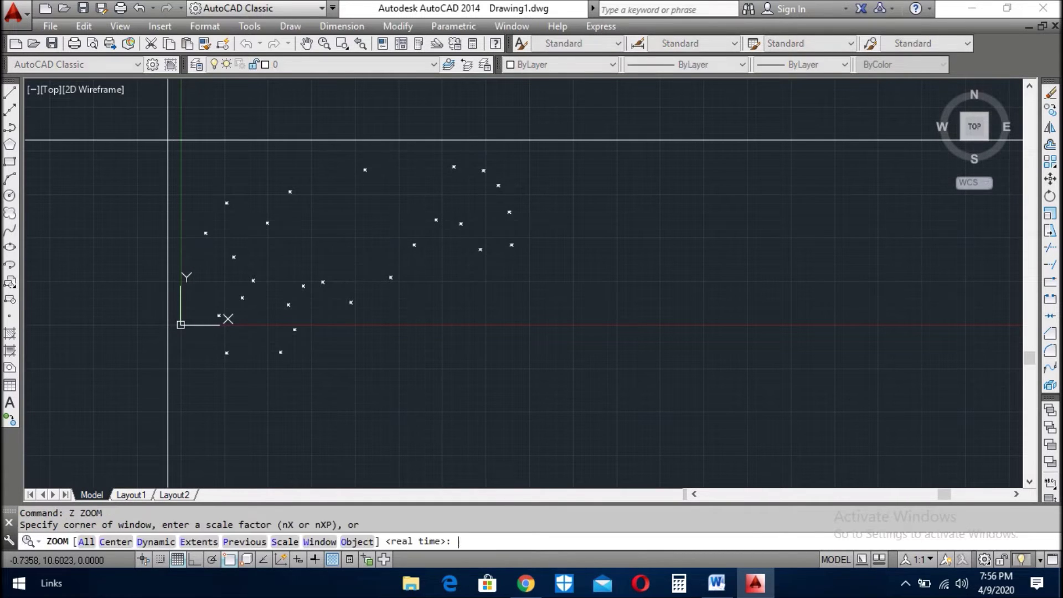
pyautogui.write('e')
pyautogui.press('Return')
pyautogui.scroll(-4, 399, 280)
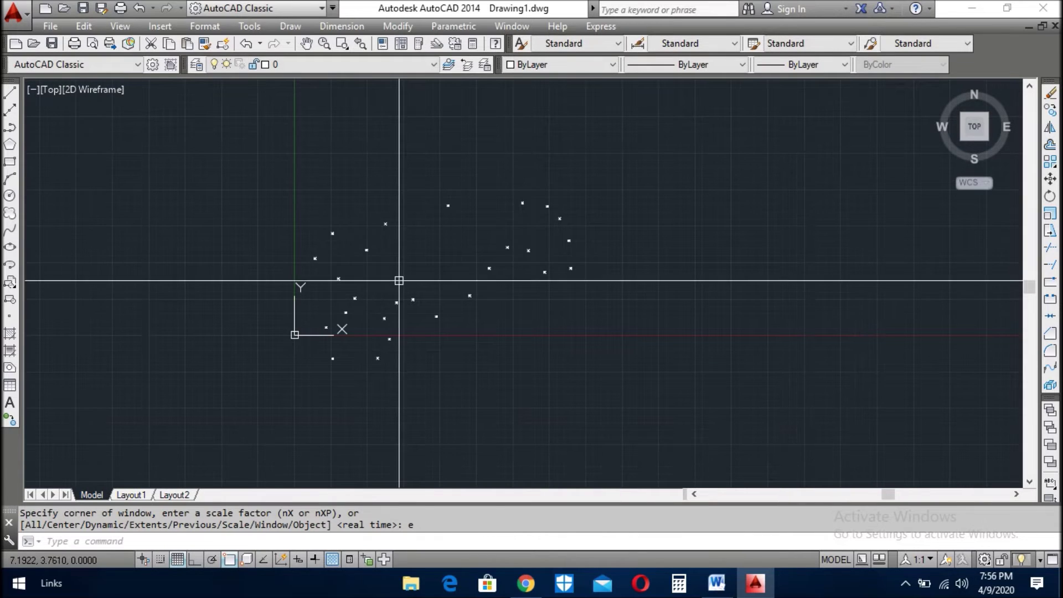
pyautogui.scroll(2, 390, 284)
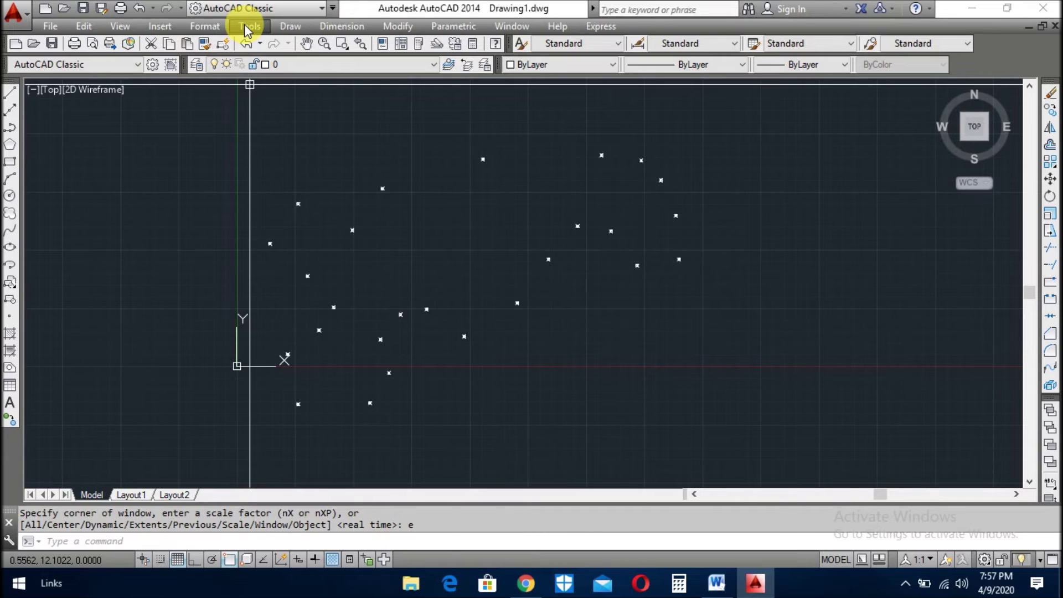
pyautogui.click(248, 27)
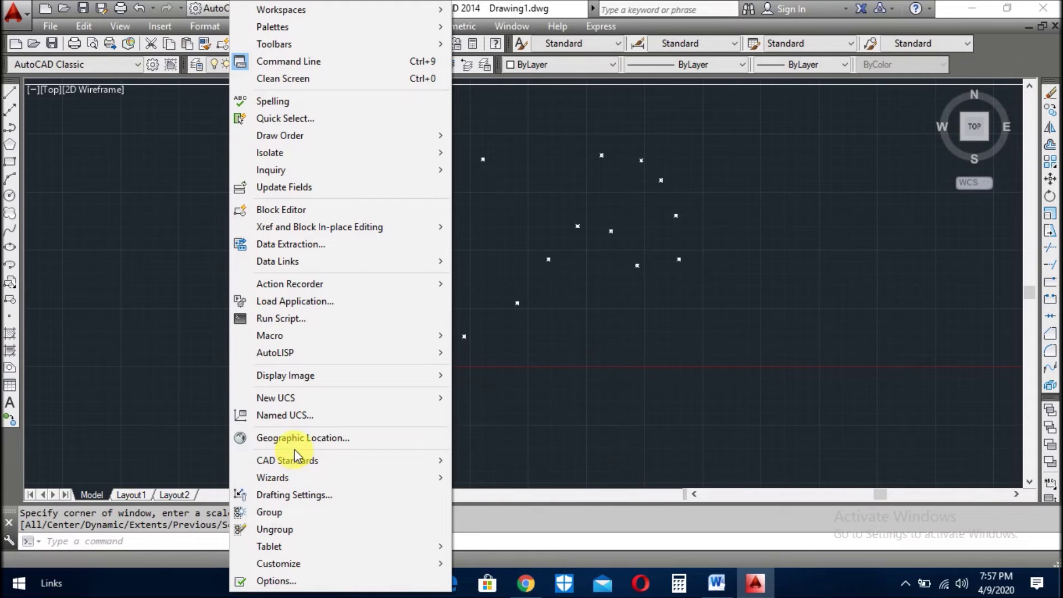
# Change the point style to the plain dot via Format > Point Style.
pyautogui.click(218, 78)
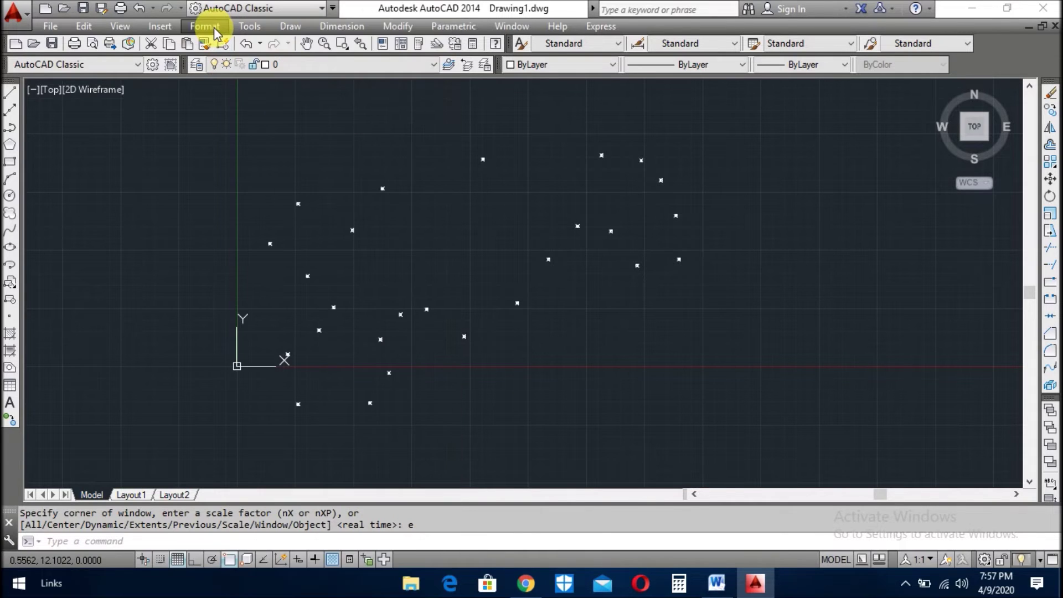
pyautogui.click(215, 32)
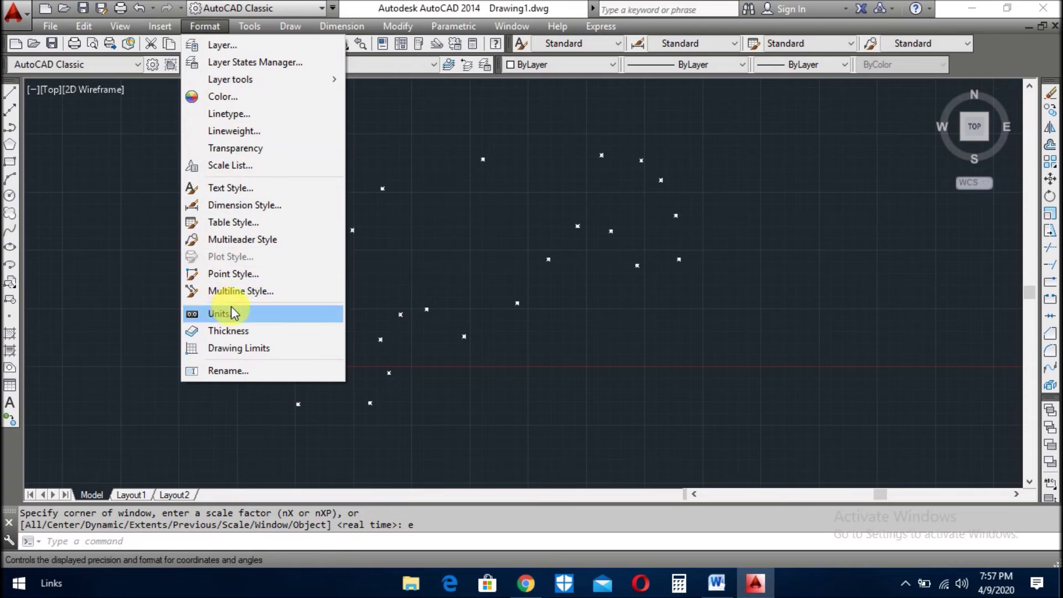
pyautogui.click(241, 277)
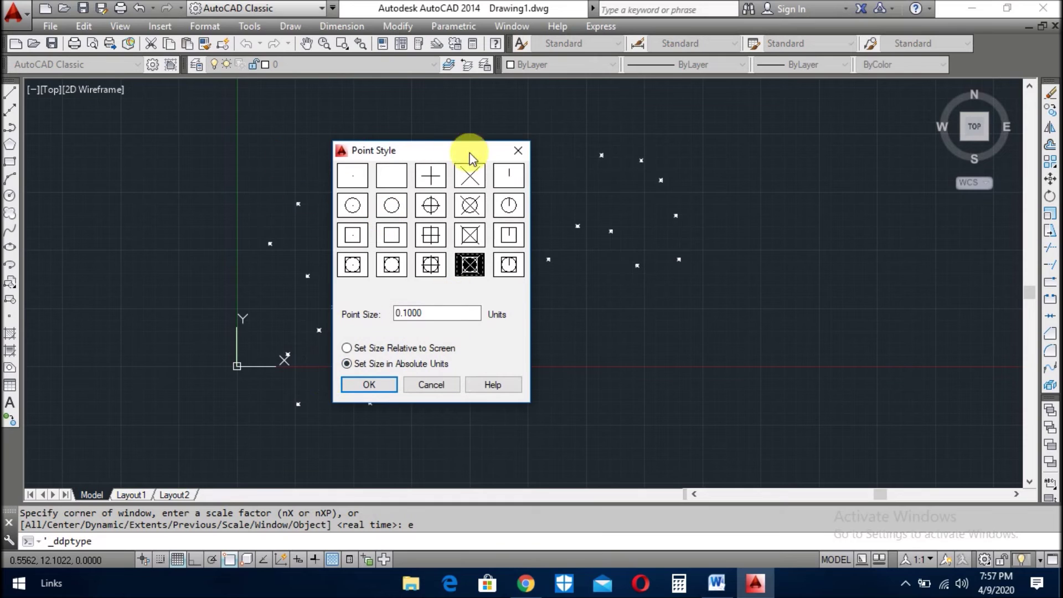
pyautogui.click(358, 175)
pyautogui.click(375, 389)
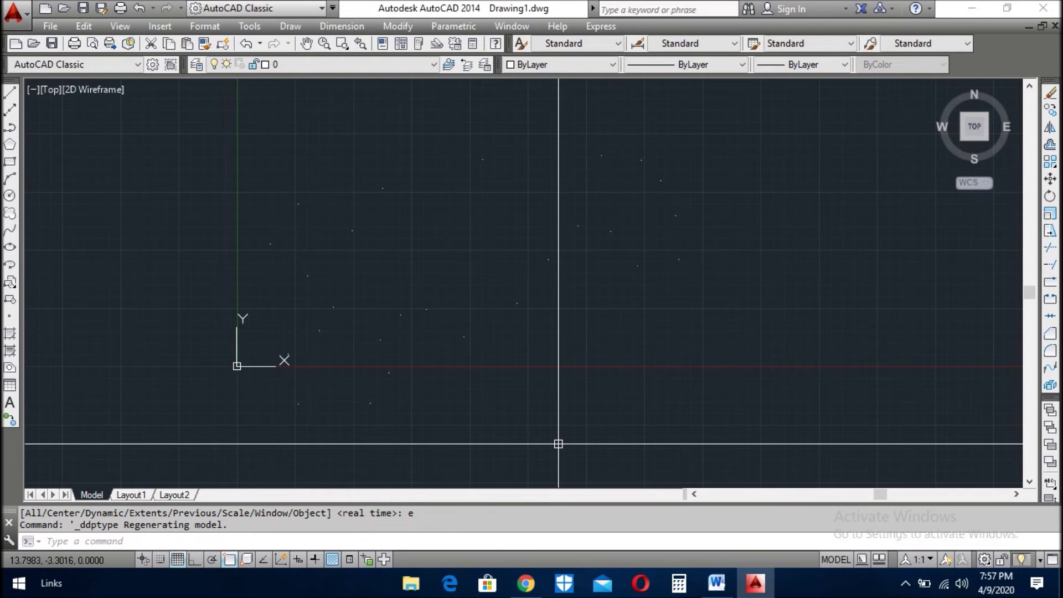
# Set the point style to circle-inside-square, sized relative to the screen.
pyautogui.press('Return')
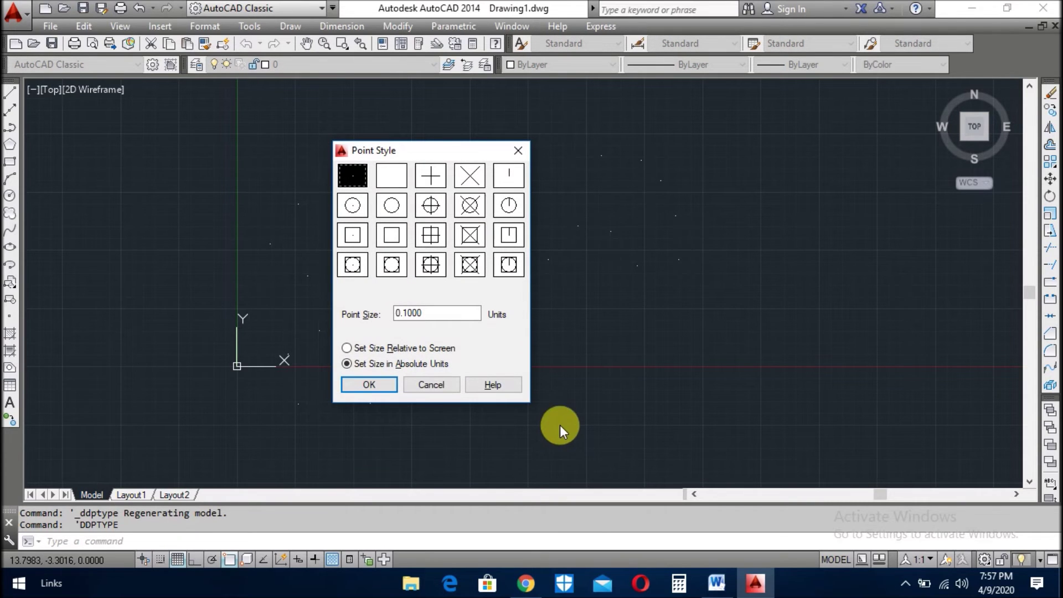
pyautogui.click(355, 264)
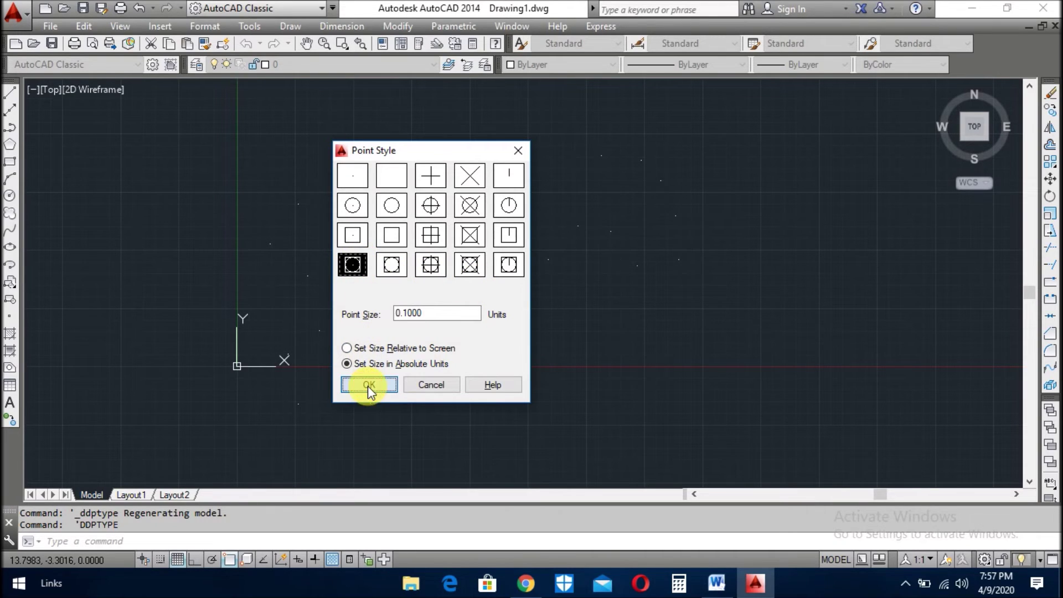
pyautogui.click(368, 386)
pyautogui.rightClick(368, 385)
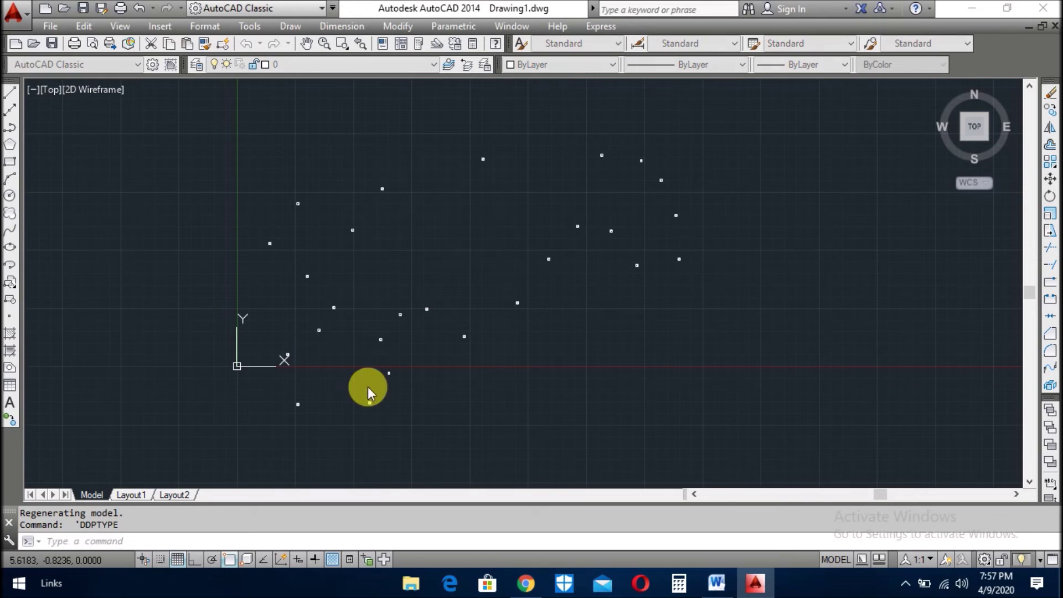
pyautogui.click(359, 367)
pyautogui.click(348, 349)
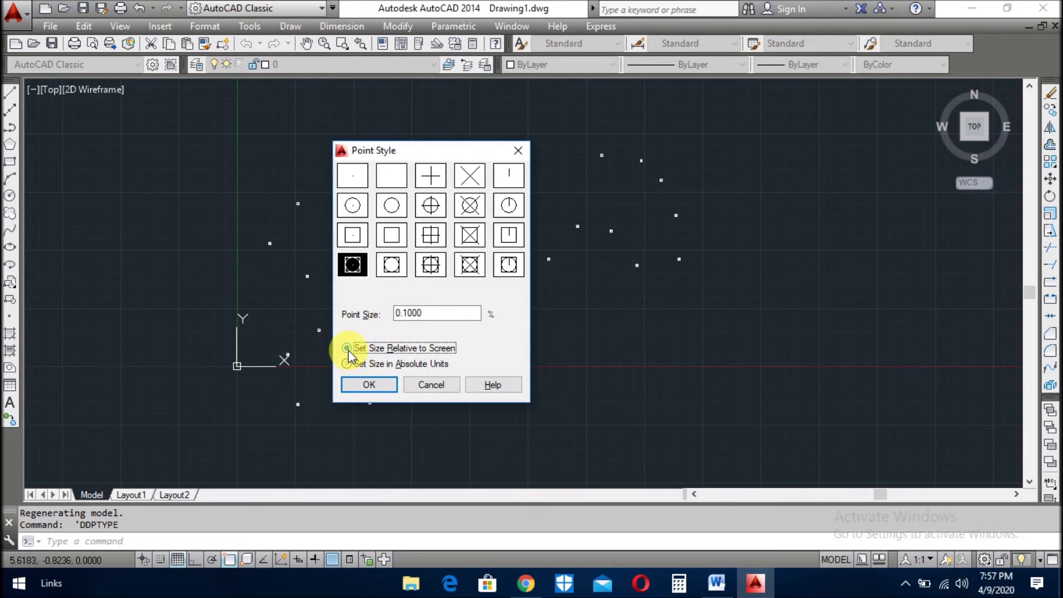
pyautogui.click(368, 385)
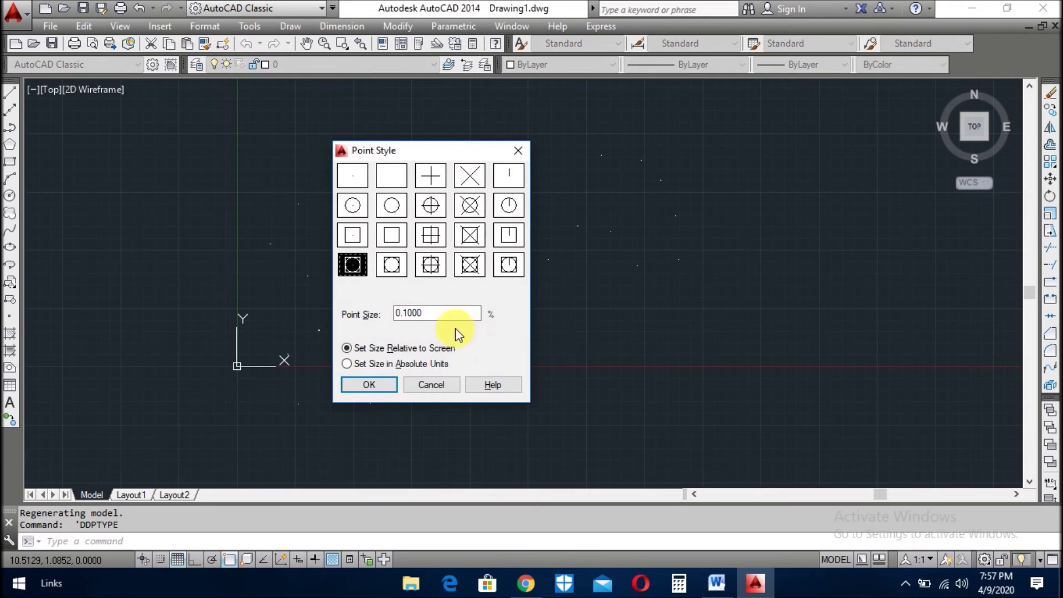
# Set the point size to 1%, then reopen Point Style and enter 5.
pyautogui.moveTo(437, 313); pyautogui.dragTo(349, 328)
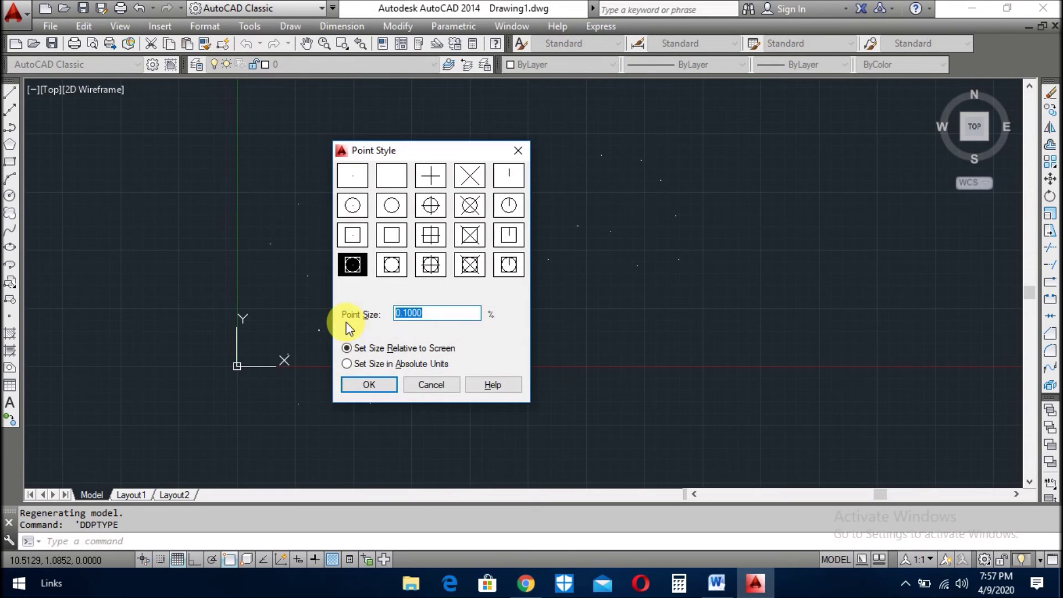
pyautogui.write('1')
pyautogui.click(394, 387)
pyautogui.press('Return')
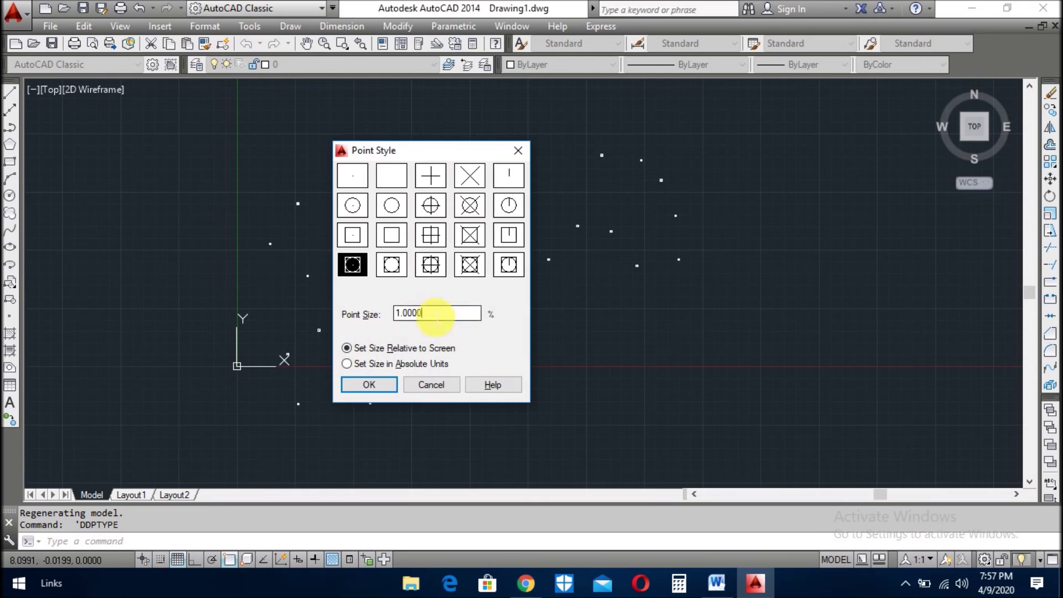
pyautogui.moveTo(438, 316); pyautogui.dragTo(358, 316)
pyautogui.write('5')
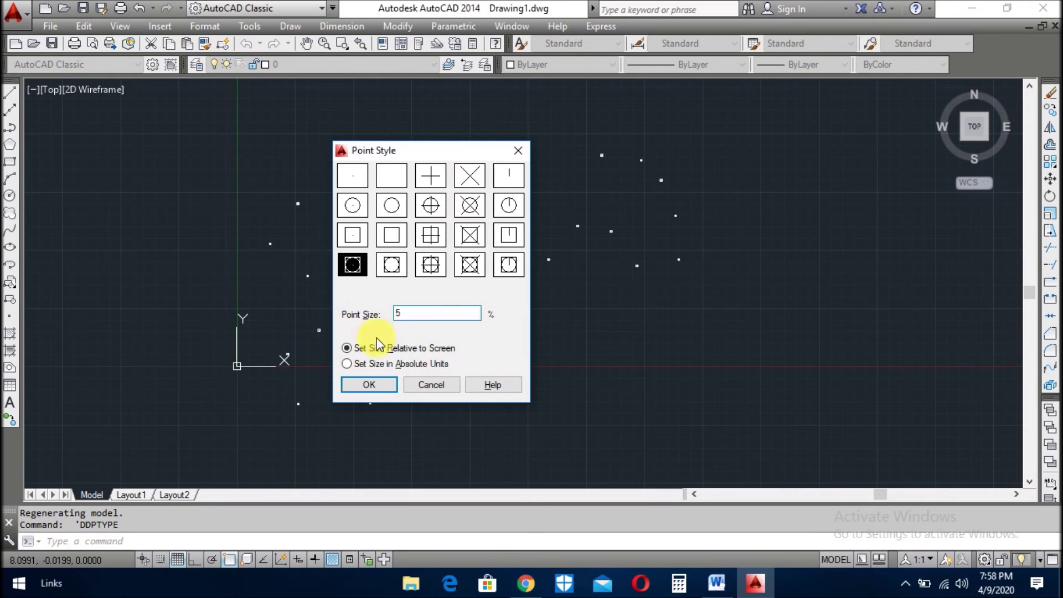
# Apply the 5% point size, then reopen Point Style to verify and cancel.
pyautogui.click(369, 384)
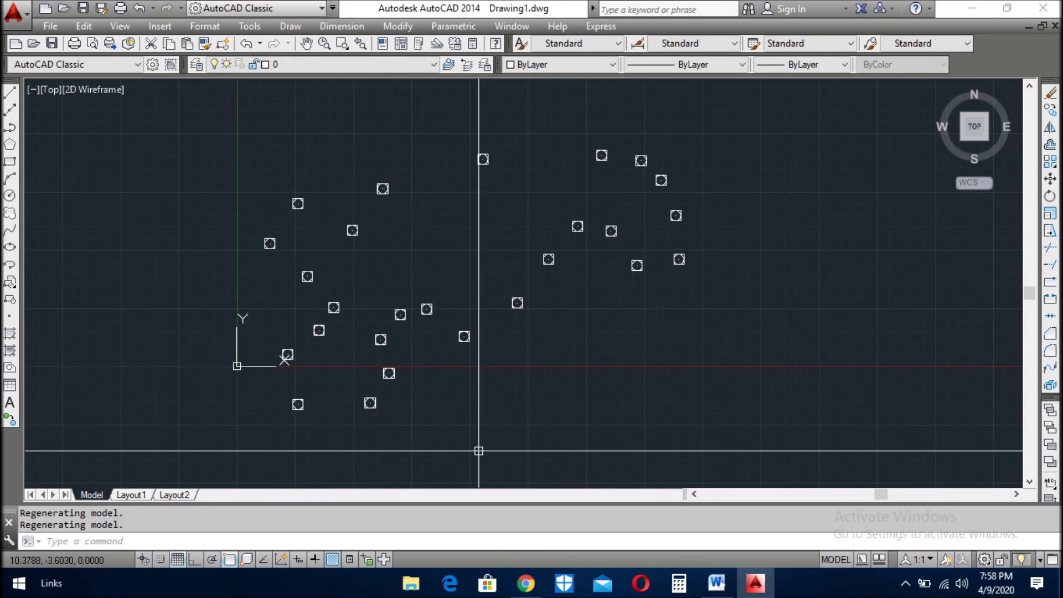
pyautogui.press('Return')
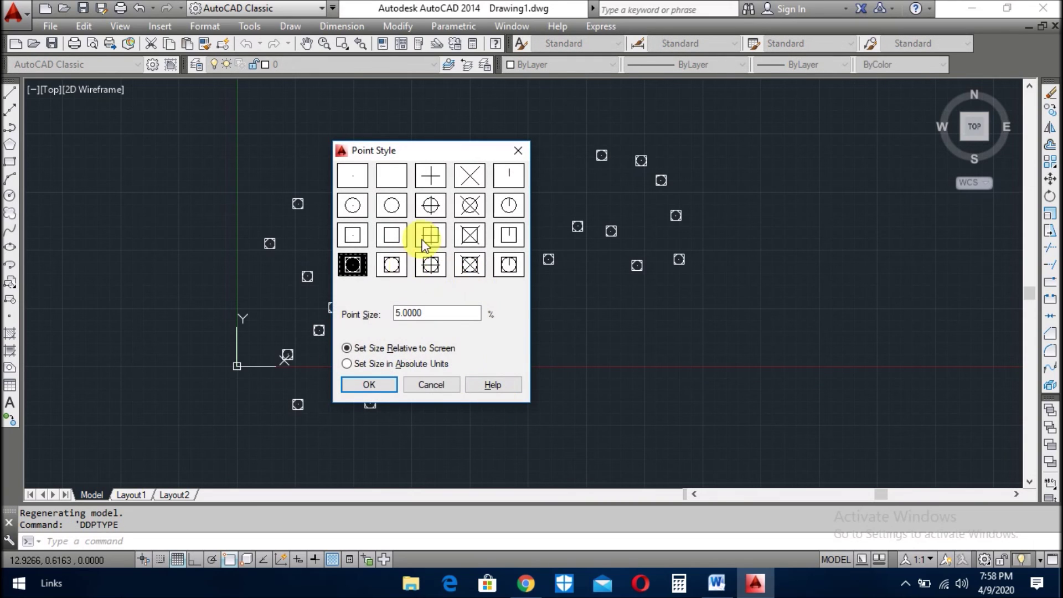
pyautogui.click(434, 388)
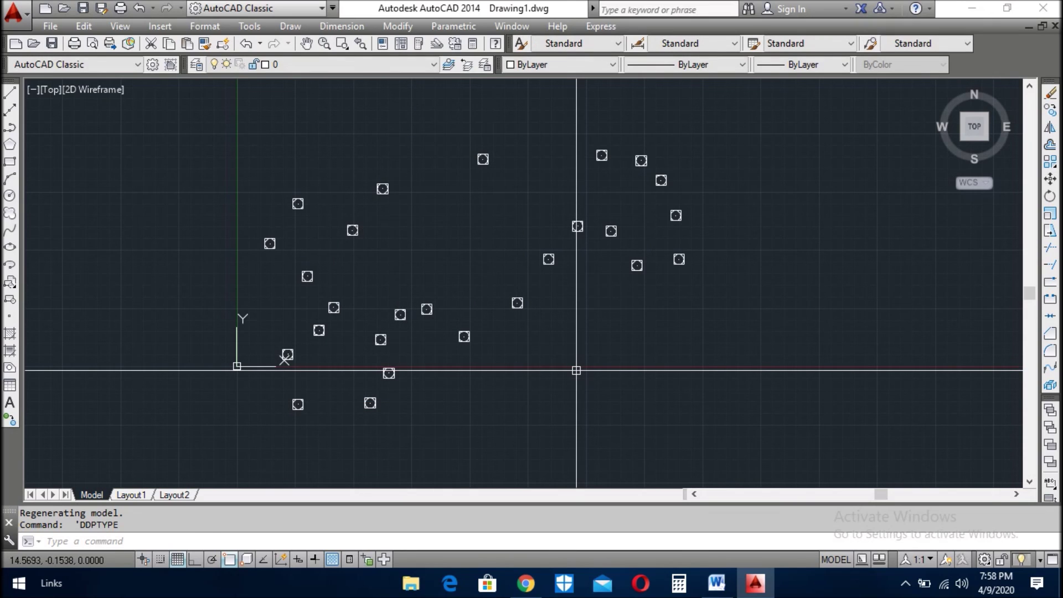